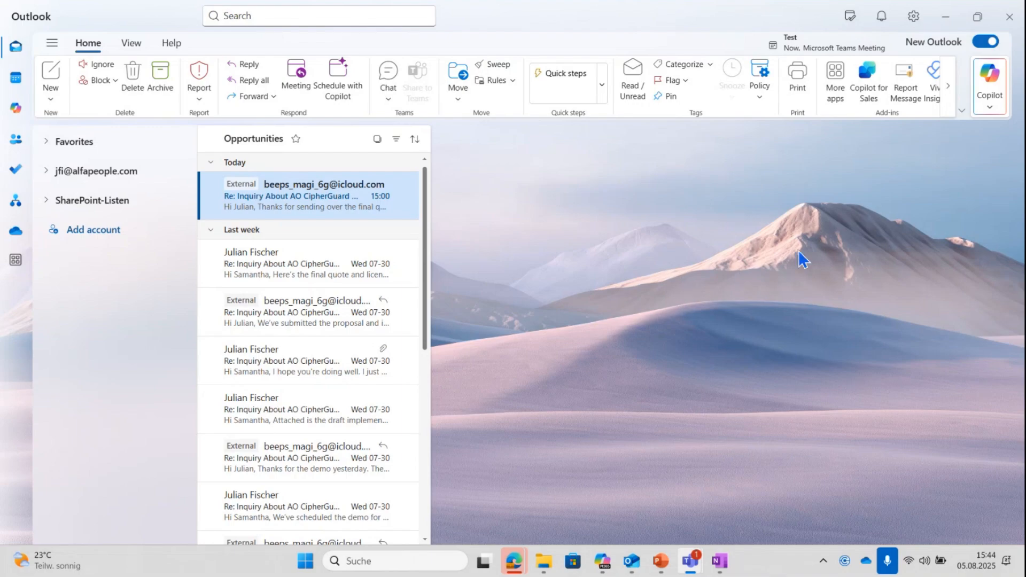
- Open today's email about AO CipherGuard Sentinel X7 and start a Copilot-drafted reply to it
click(990, 108)
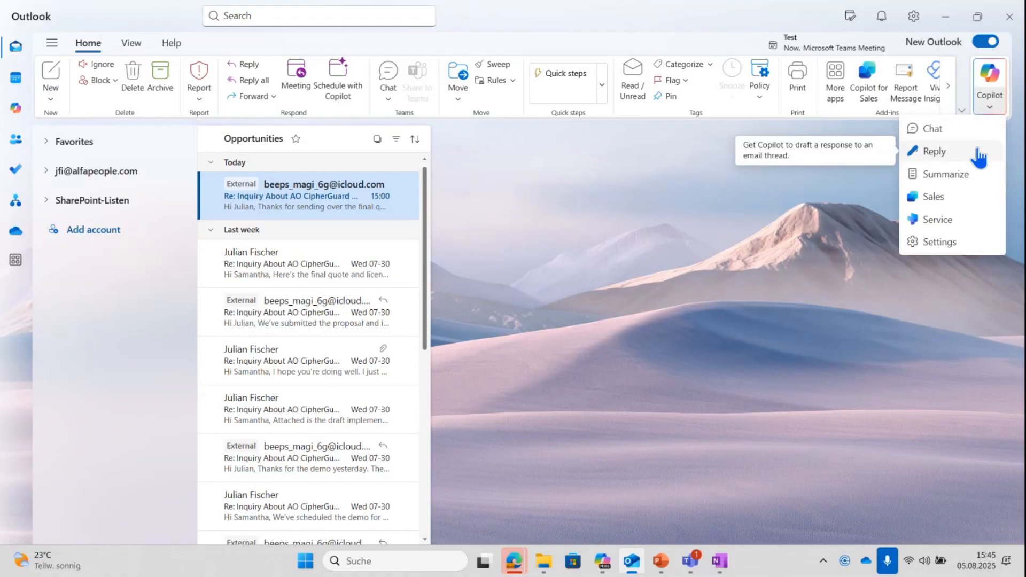
click(572, 206)
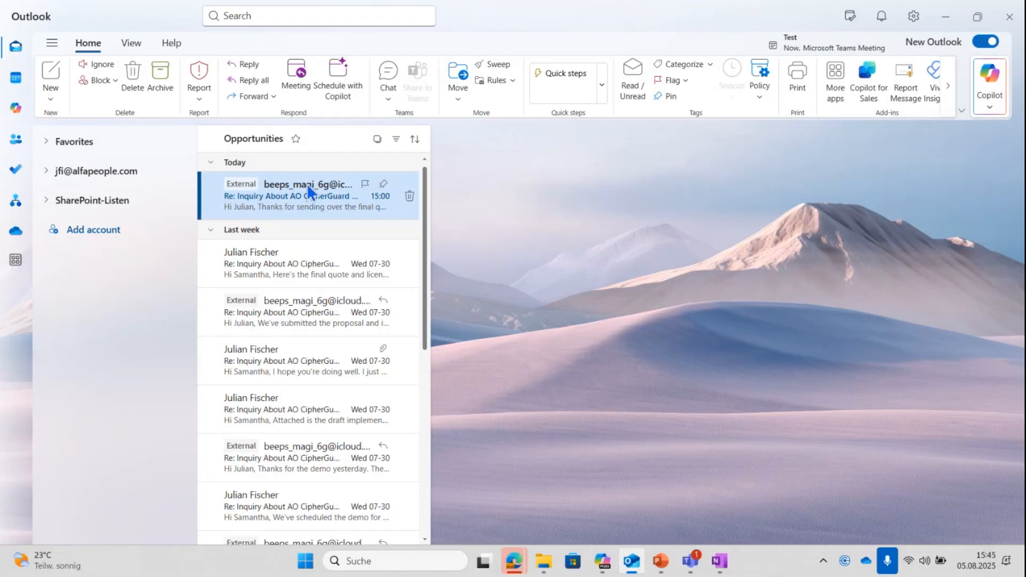
click(990, 102)
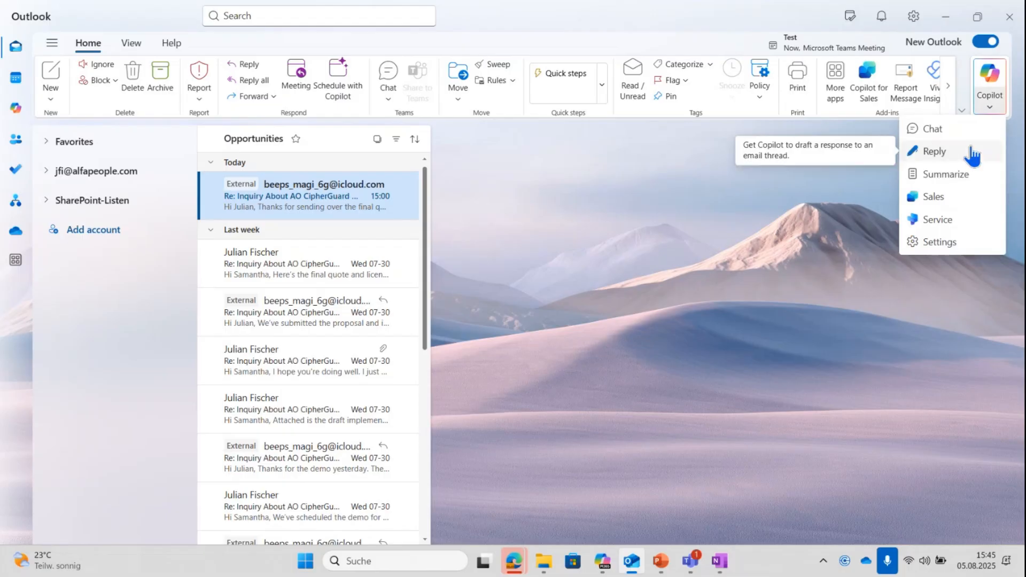
click(303, 195)
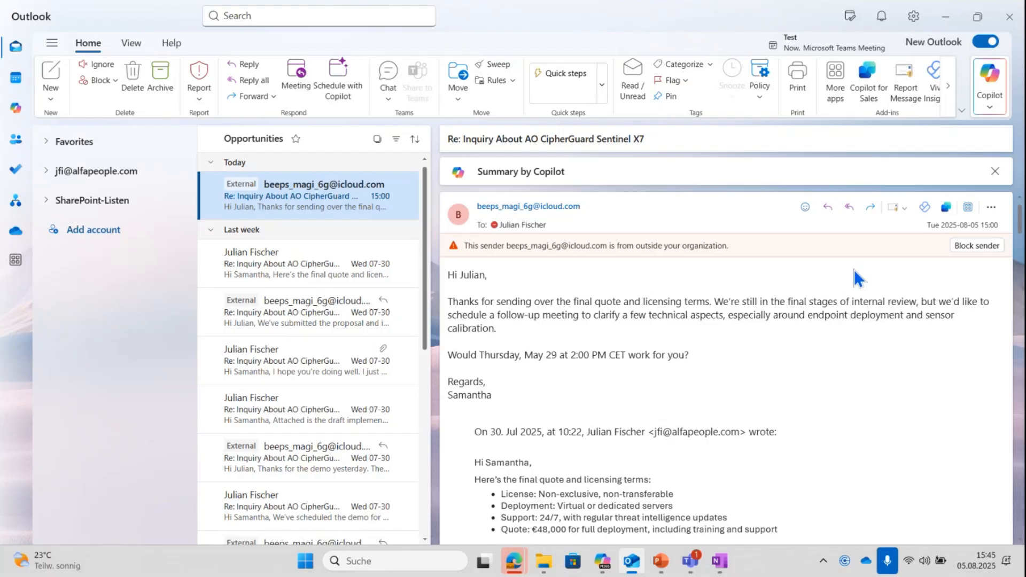
click(989, 104)
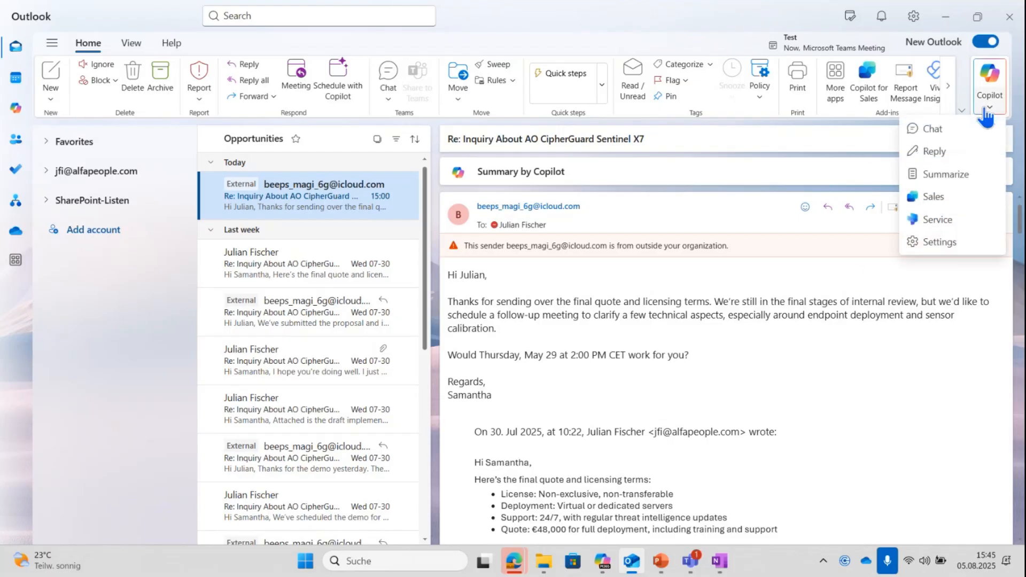
click(984, 151)
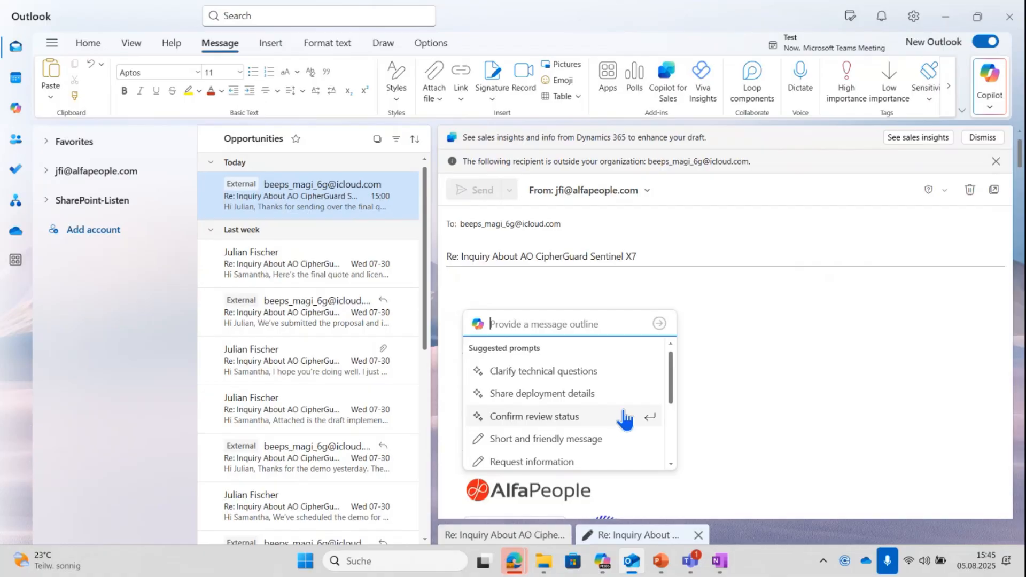
- Look through Copilot's suggested reply prompts and view the custom draft instructions settings, leaving them as they are
scroll(622, 412, down, 3)
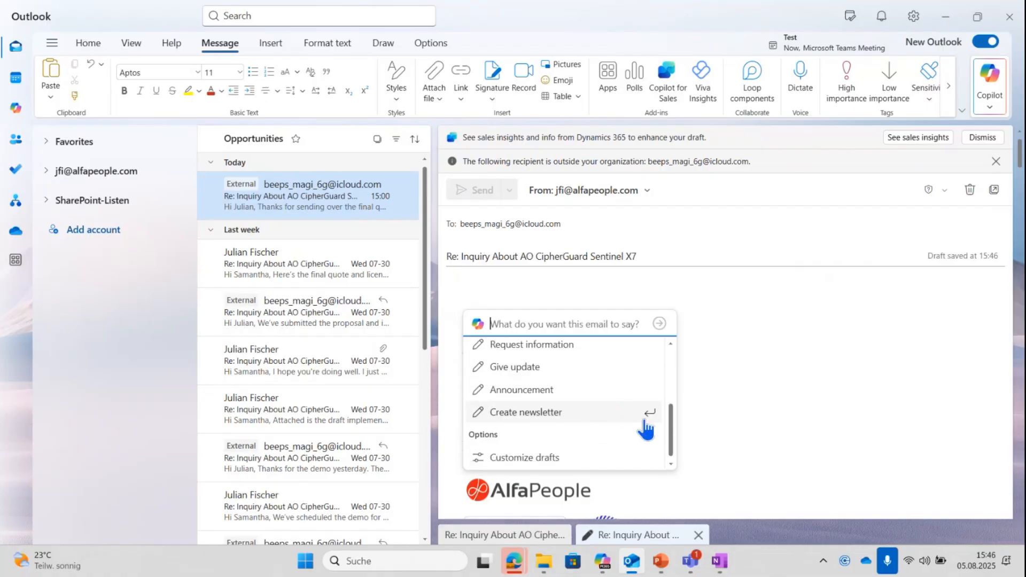
drag(666, 420, 665, 406)
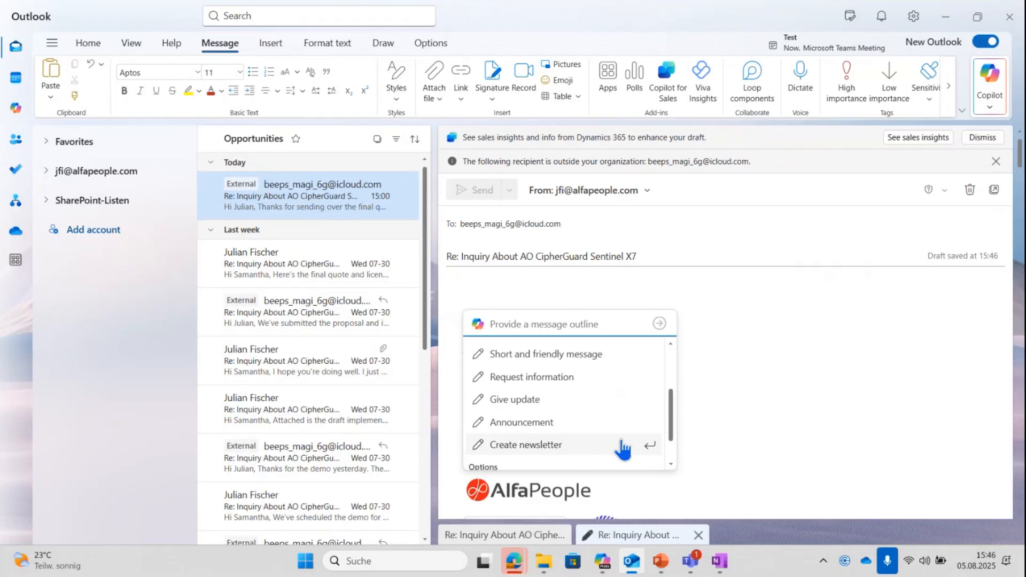
scroll(621, 440, down, 1)
scroll(614, 449, down, 1)
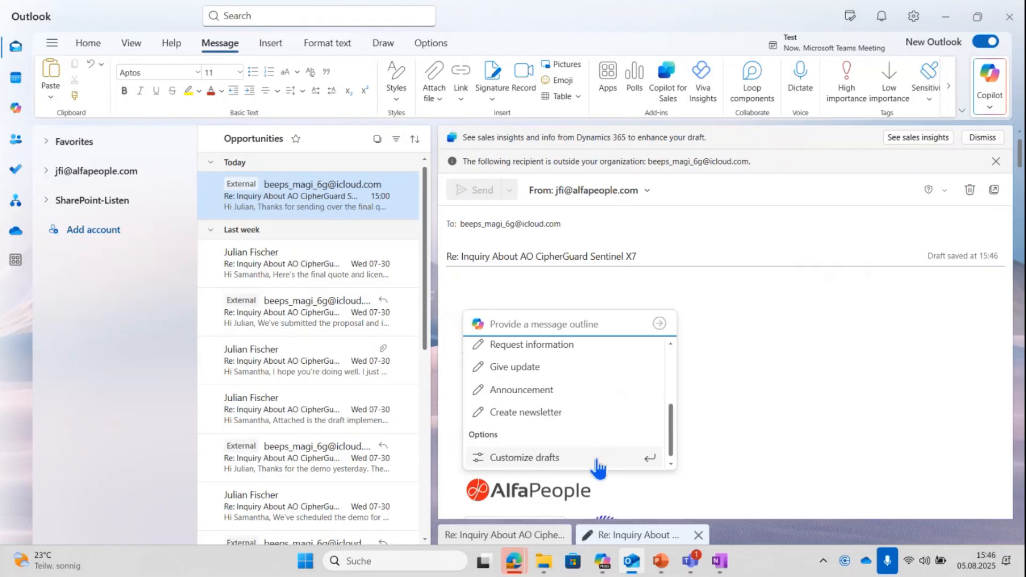
click(597, 458)
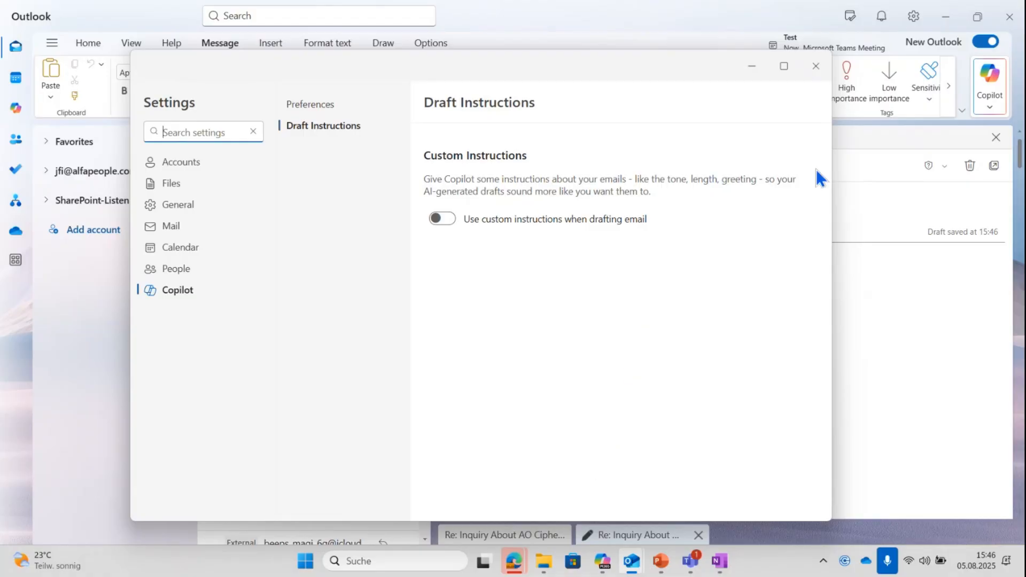
click(817, 70)
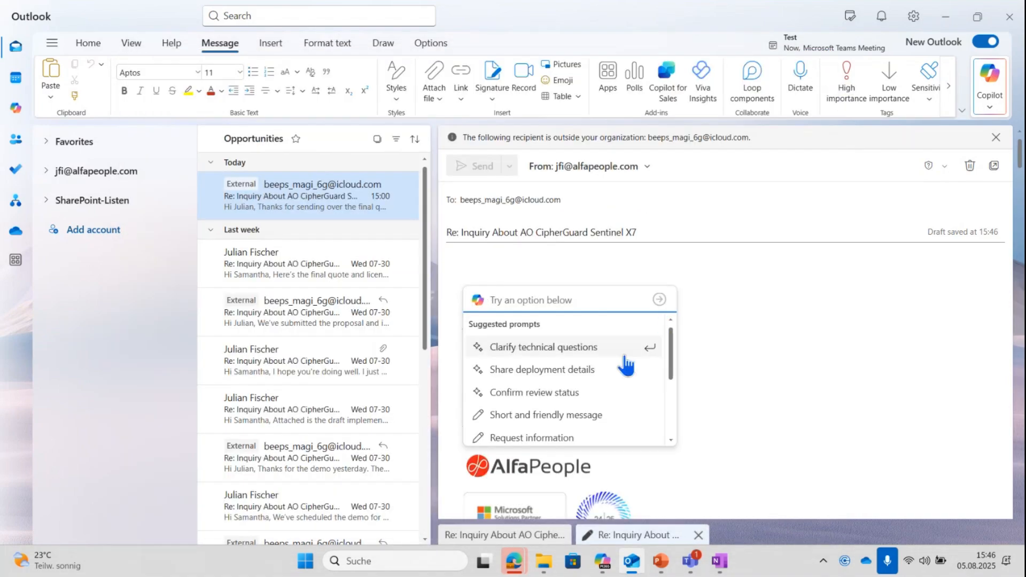
- Choose the Request information prompt for the reply and replace its recipient placeholder with the contact's first name
scroll(620, 366, down, 2)
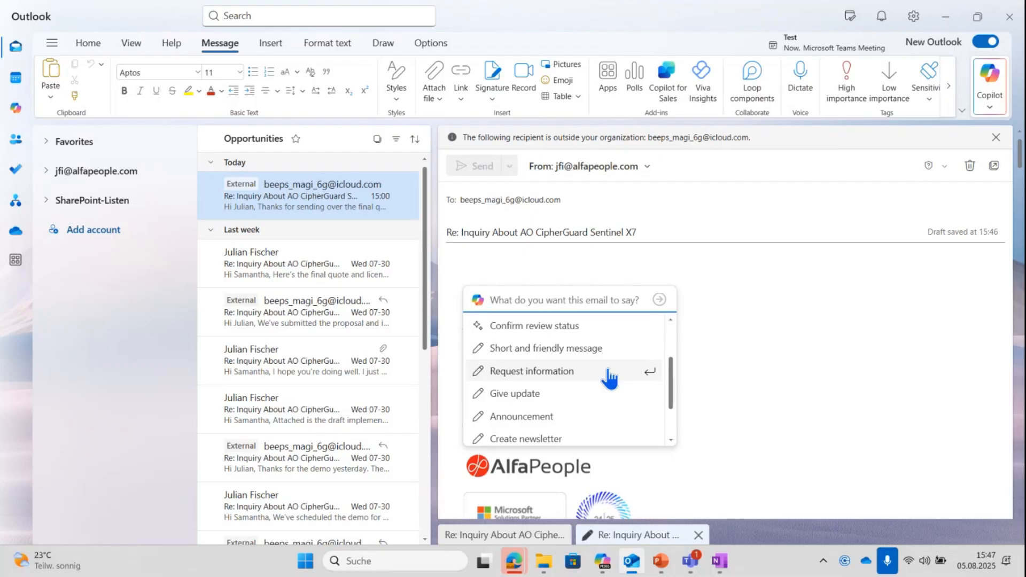
click(610, 376)
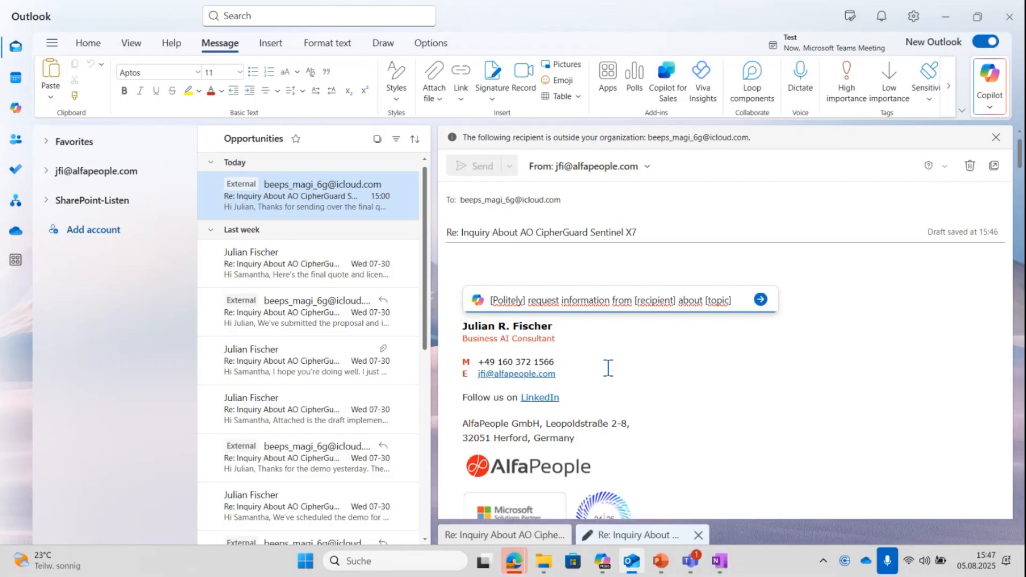
click(657, 300)
text(Samantha)
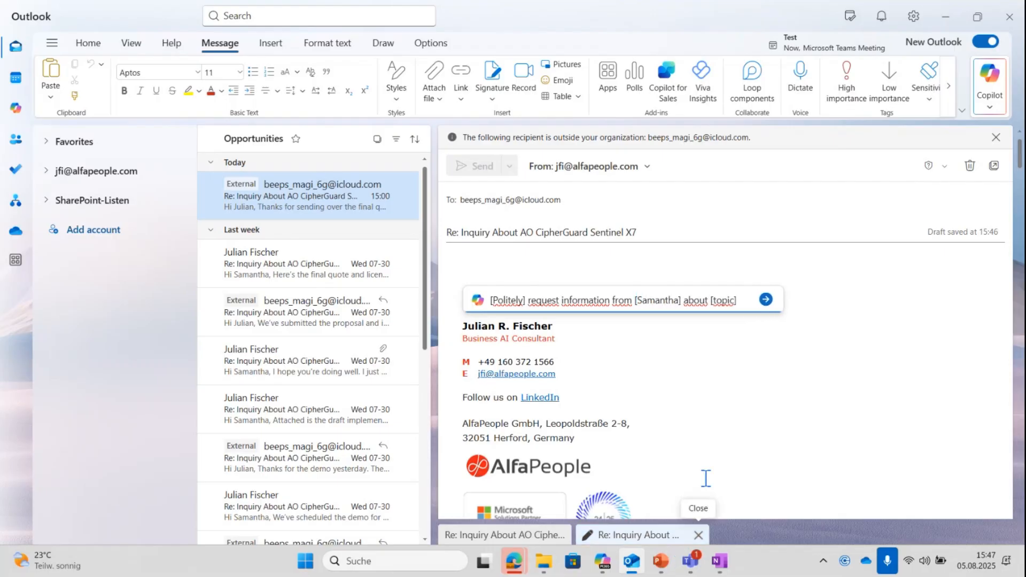
- Replace the prompt's topic placeholder with "the proposed meeting date, as May 29 is a passed date"
click(724, 301)
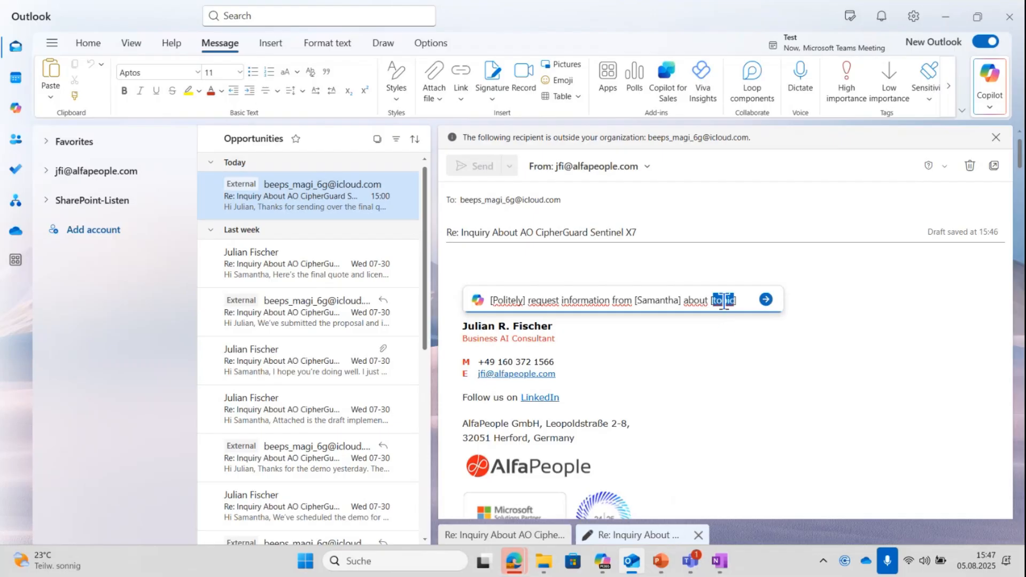
text(the propo)
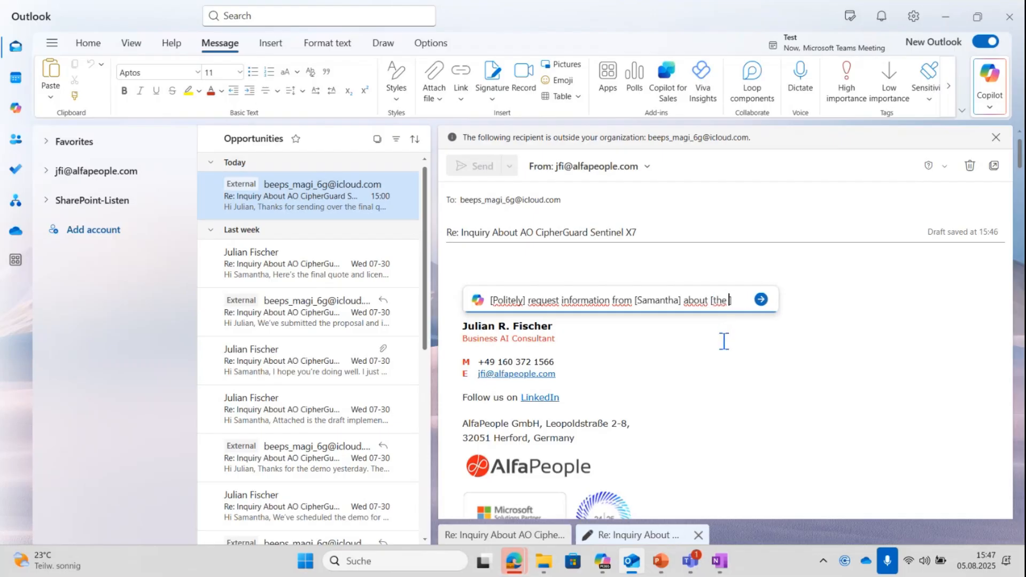
text(sed me)
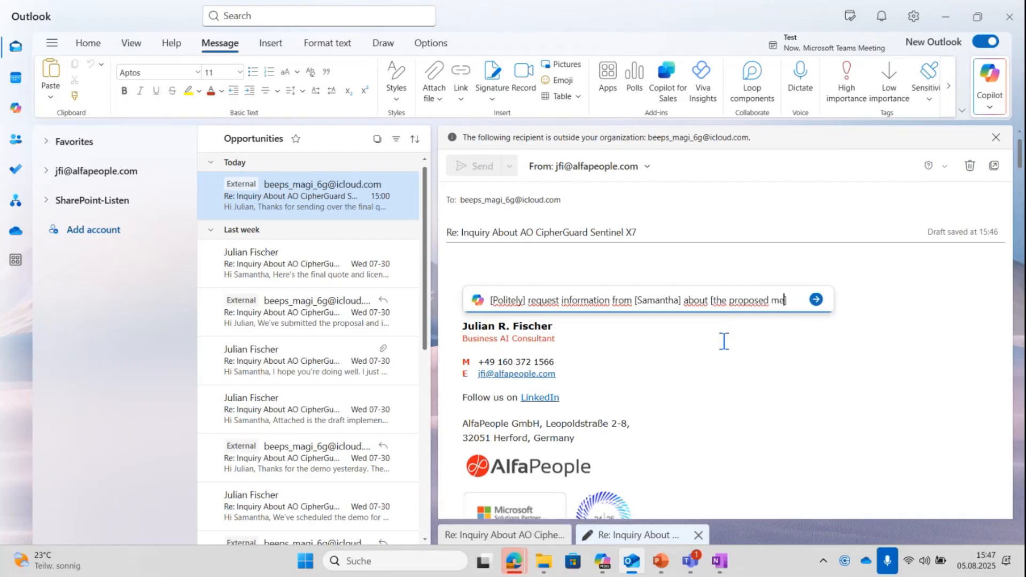
text(eting date, )
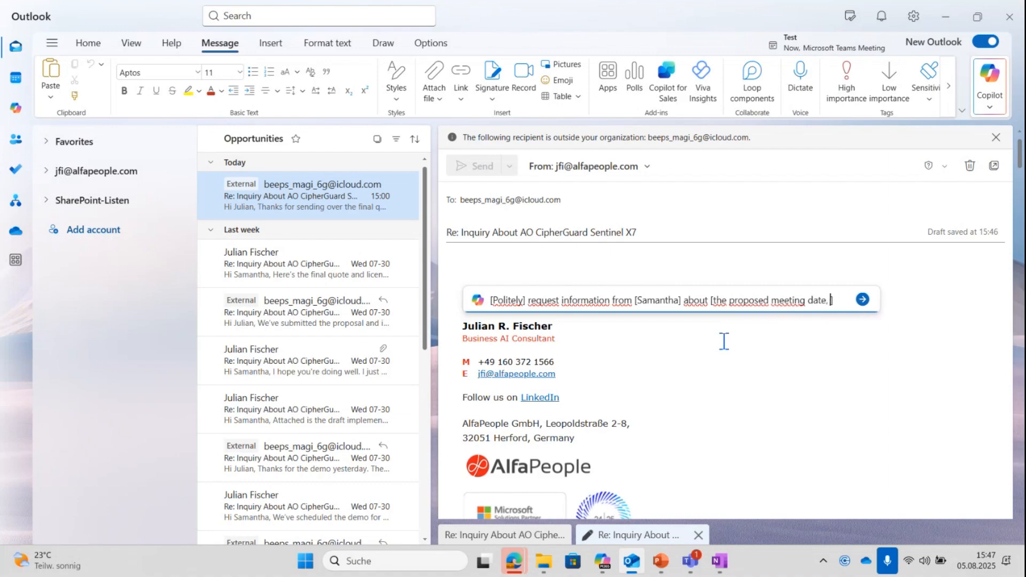
text(as May)
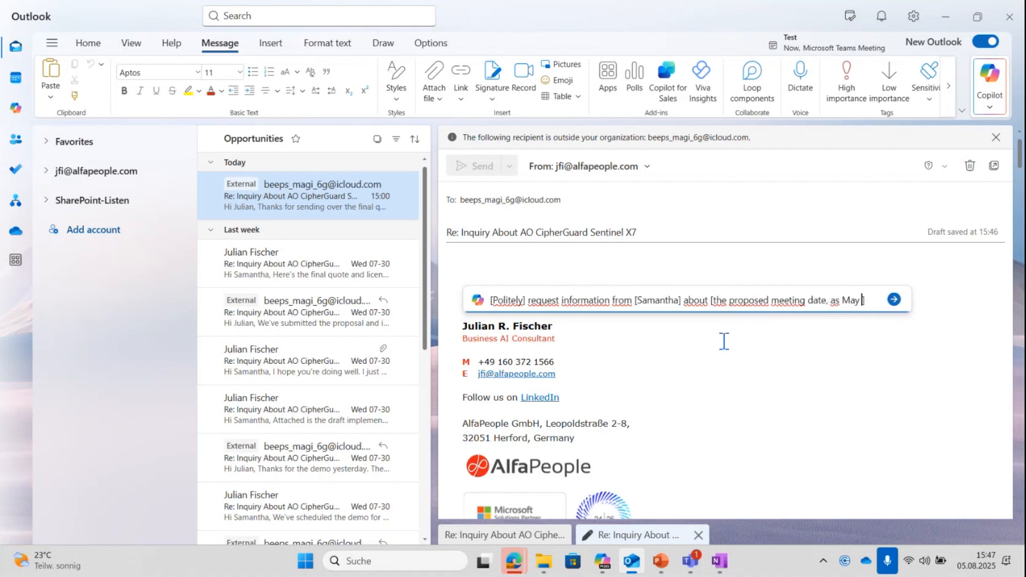
text( 29 is a)
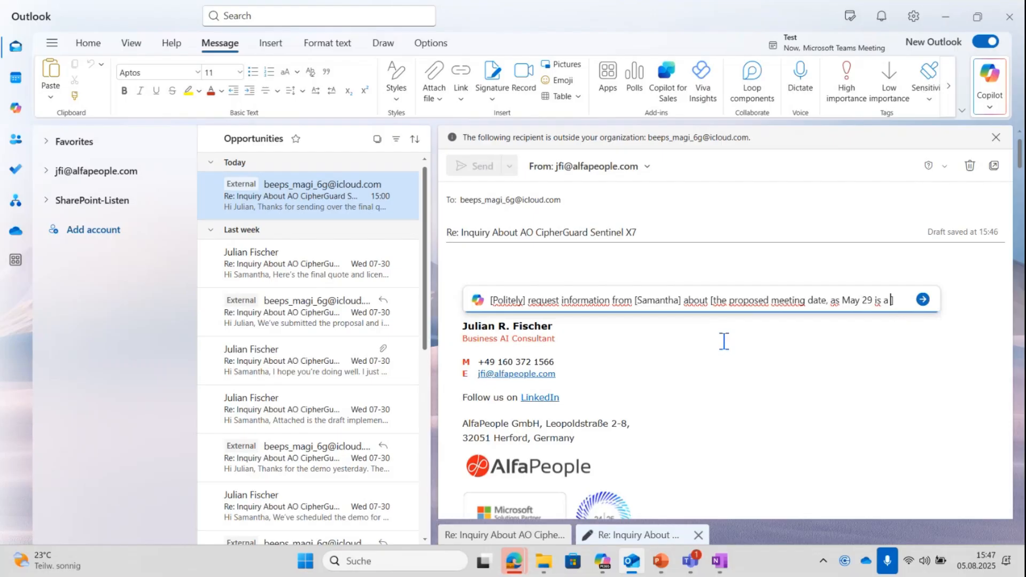
text( passed date)
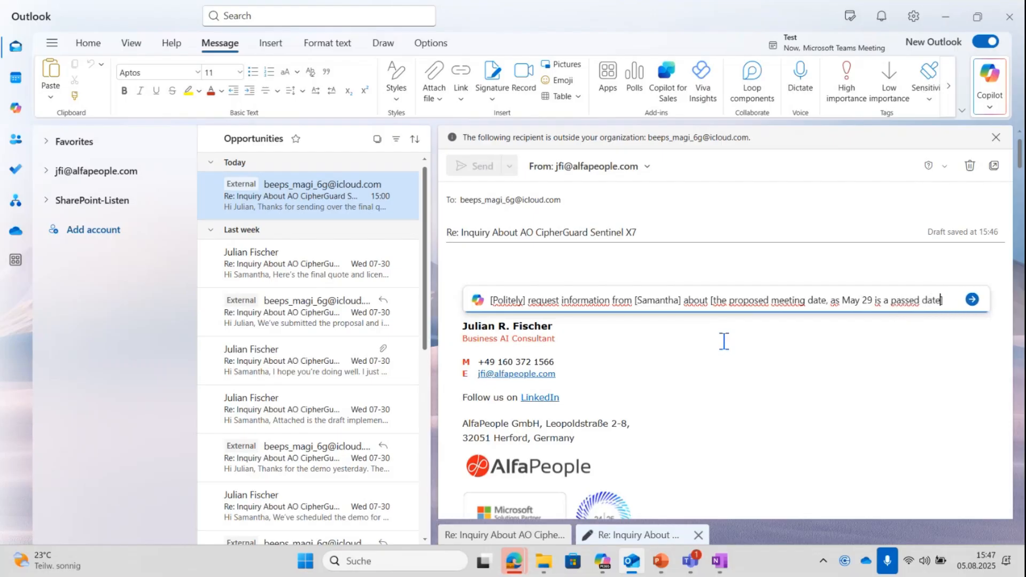
- Extend the topic text with "i want to know wheter she was referring to august 29,"
text( t )
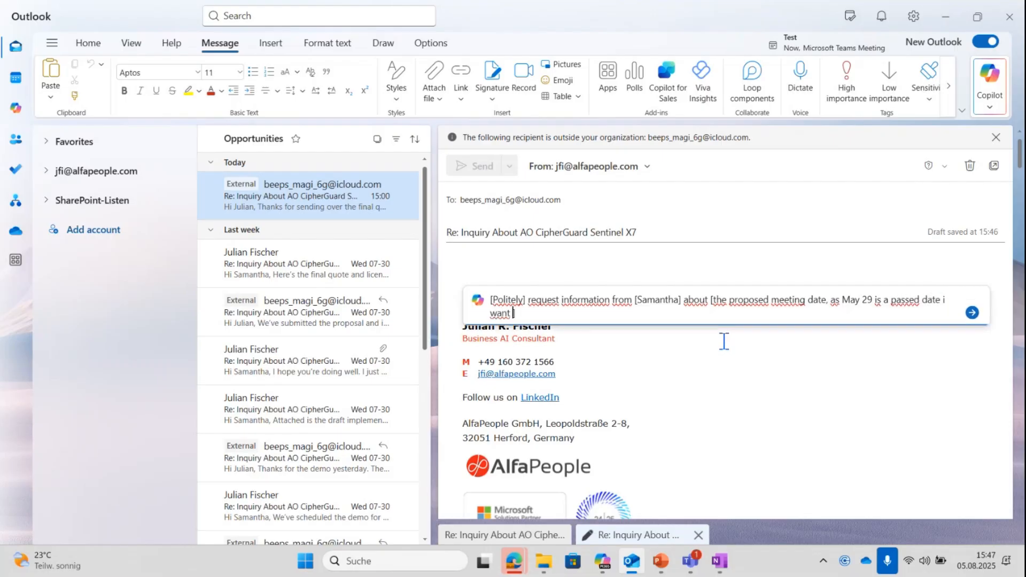
text(want to know wheter)
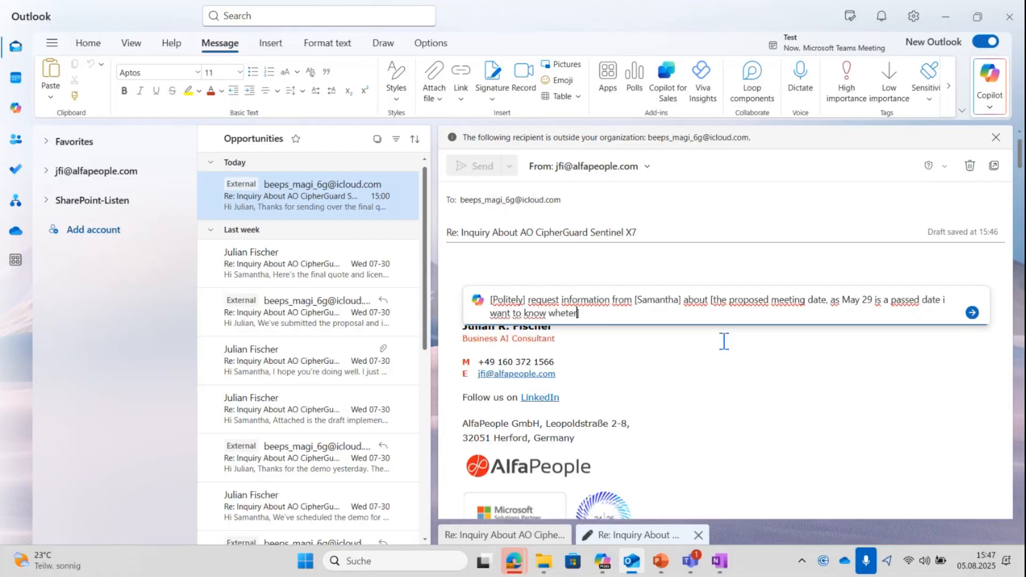
text( whe)
key(BackSpace)
key(BackSpace)
key(BackSpace)
text(she was referring )
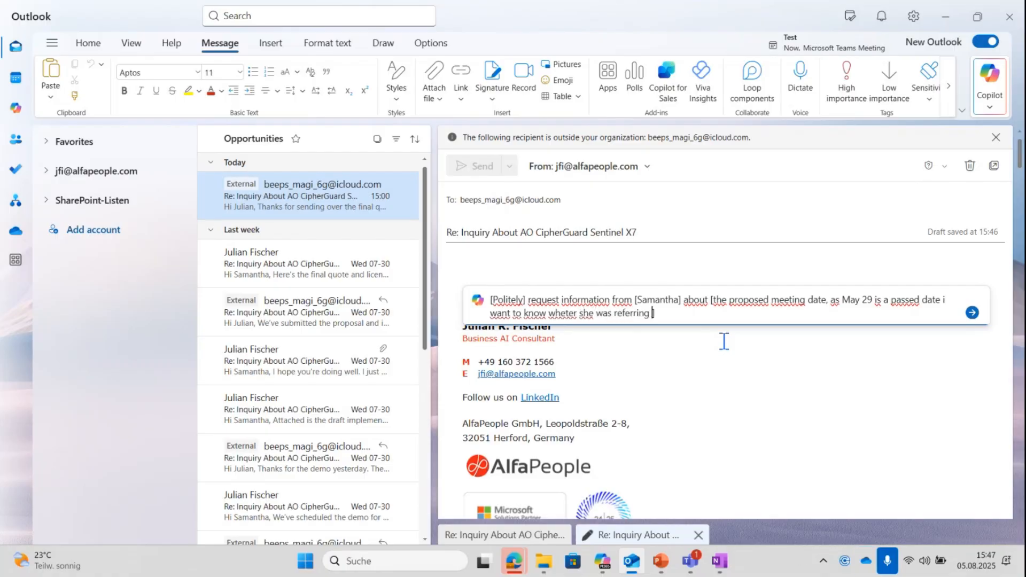
text(to august 29, )
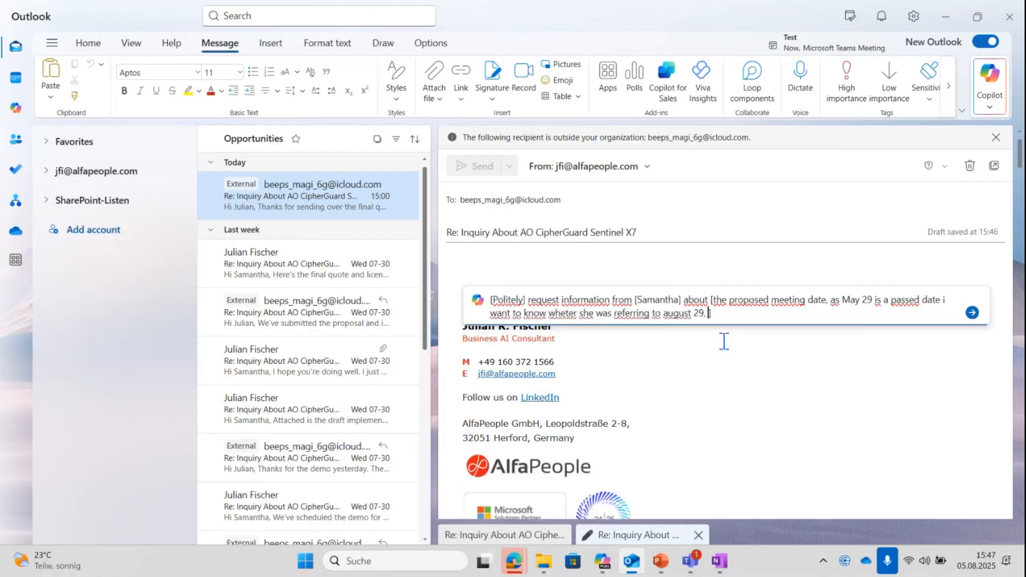
- Complete the prompt with "and if so, would the same time be applicable" and generate the reply draft
text(and if so)
text(would the )
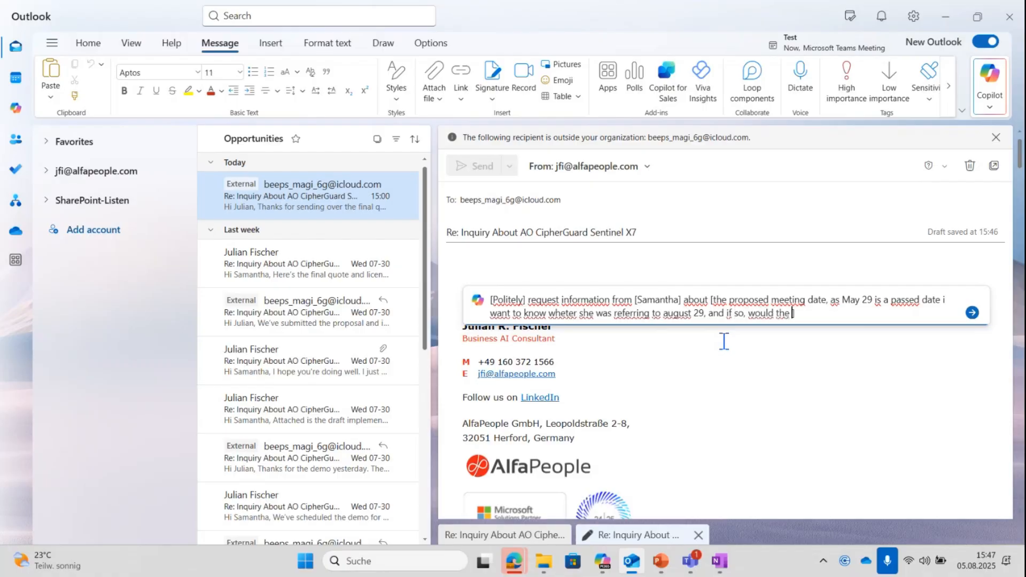
text(same time be apllk)
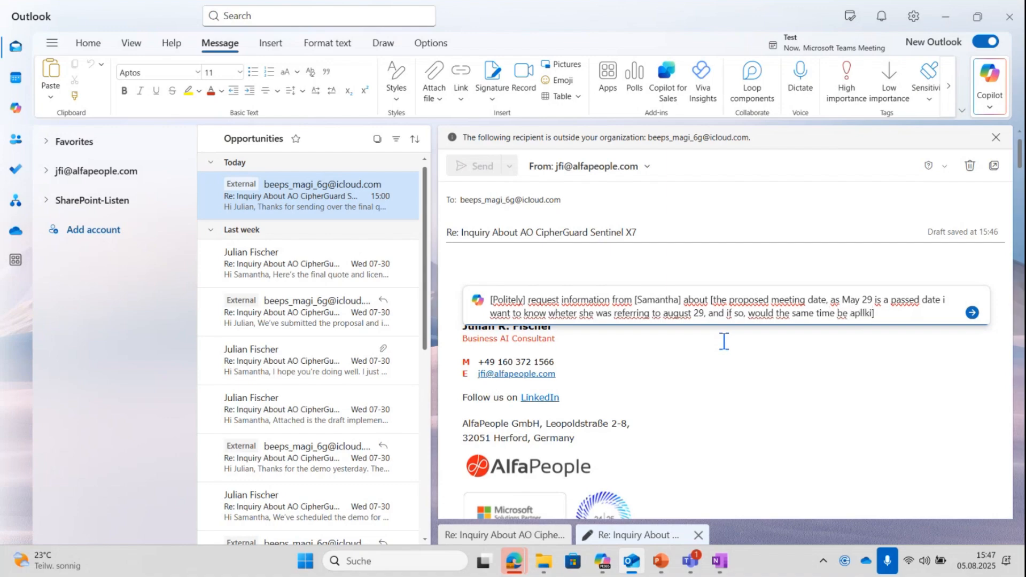
text(i)
key(BackSpace)
key(BackSpace)
key(BackSpace)
key(BackSpace)
key(BackSpace)
text(plicable)
click(972, 312)
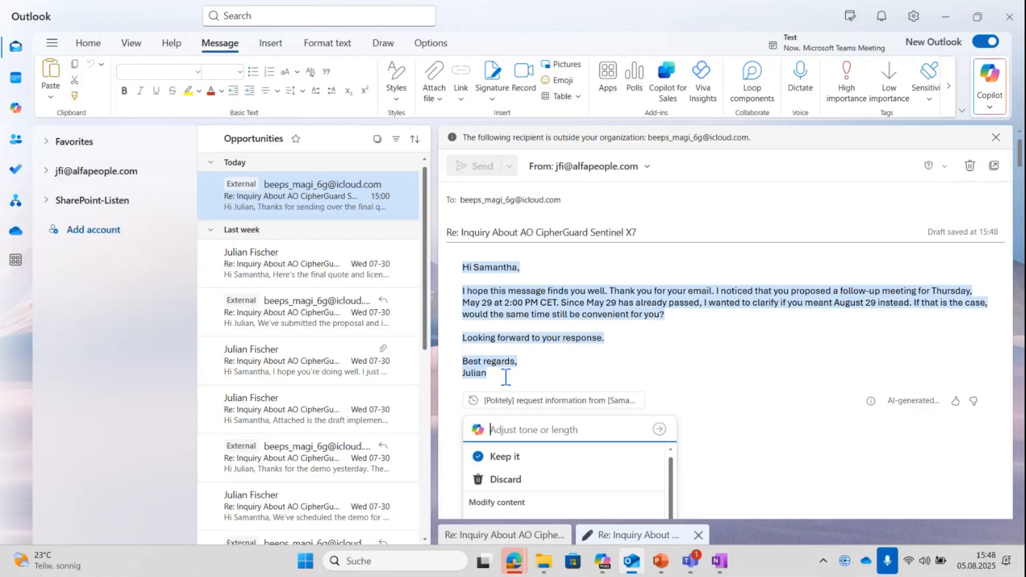
- Review the generated reply above the quoted thread and examine Copilot's options for modifying its content, length and tone
scroll(731, 396, down, 15)
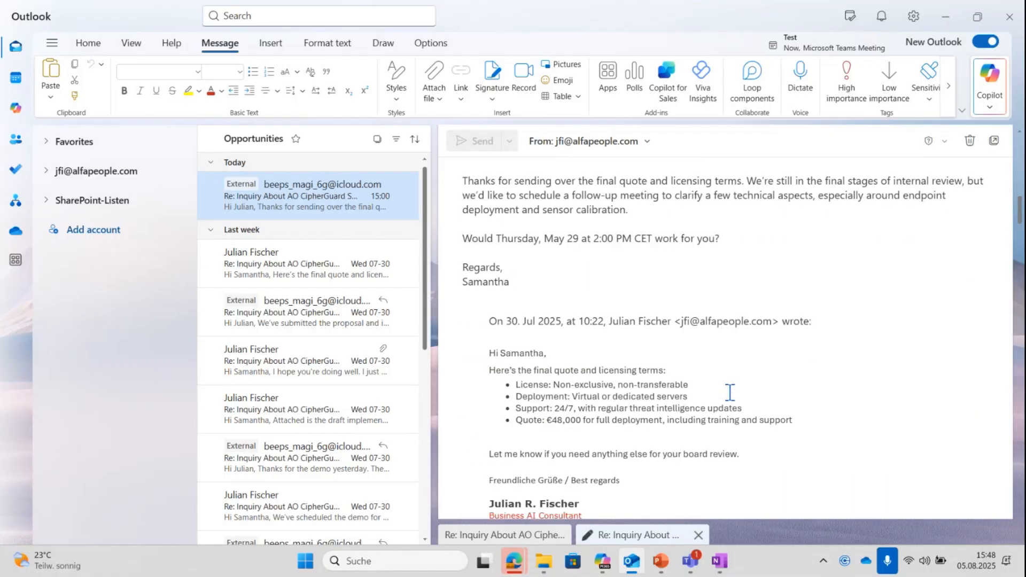
scroll(730, 393, up, 3)
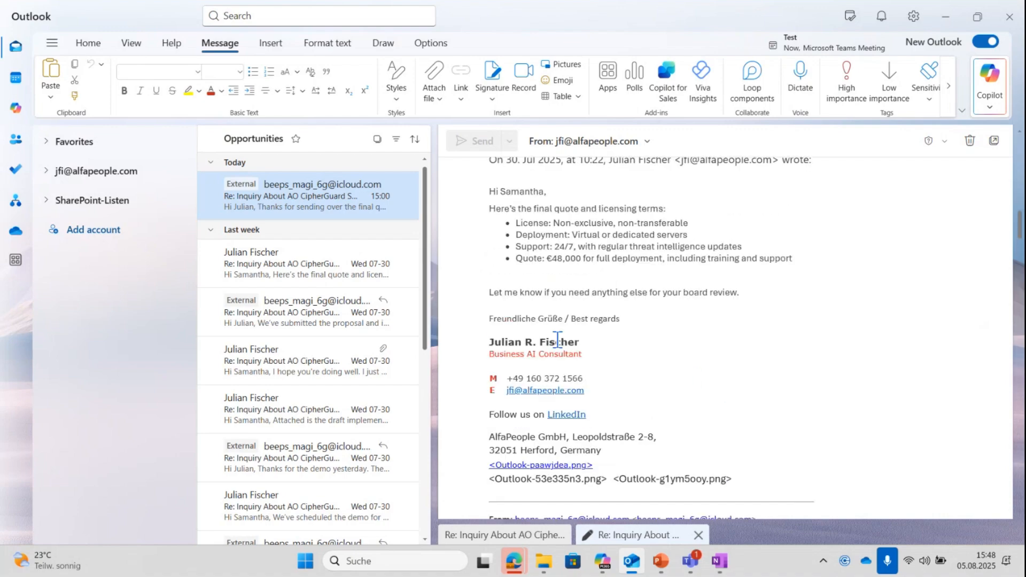
scroll(729, 298, up, 10)
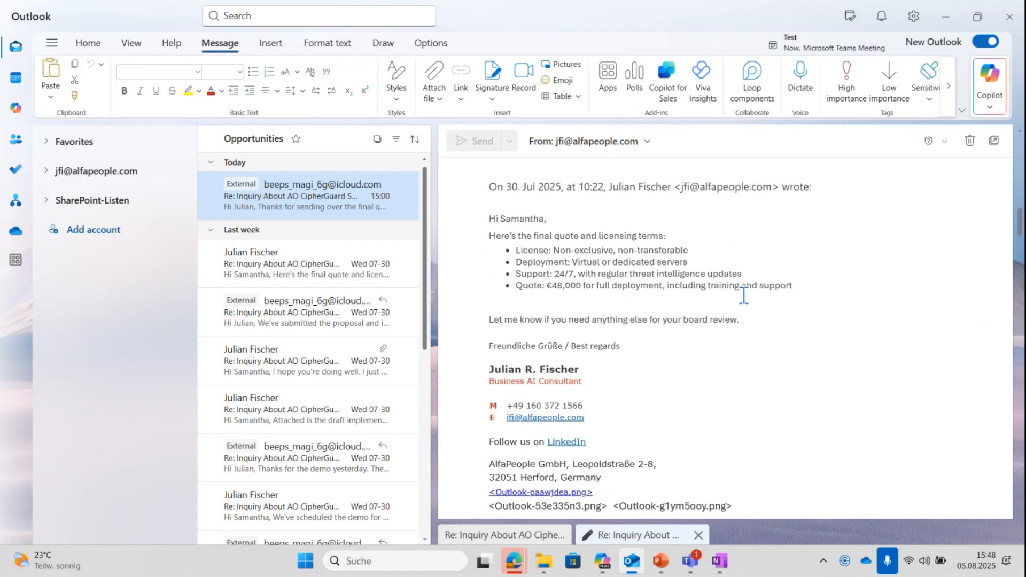
scroll(743, 300, up, 3)
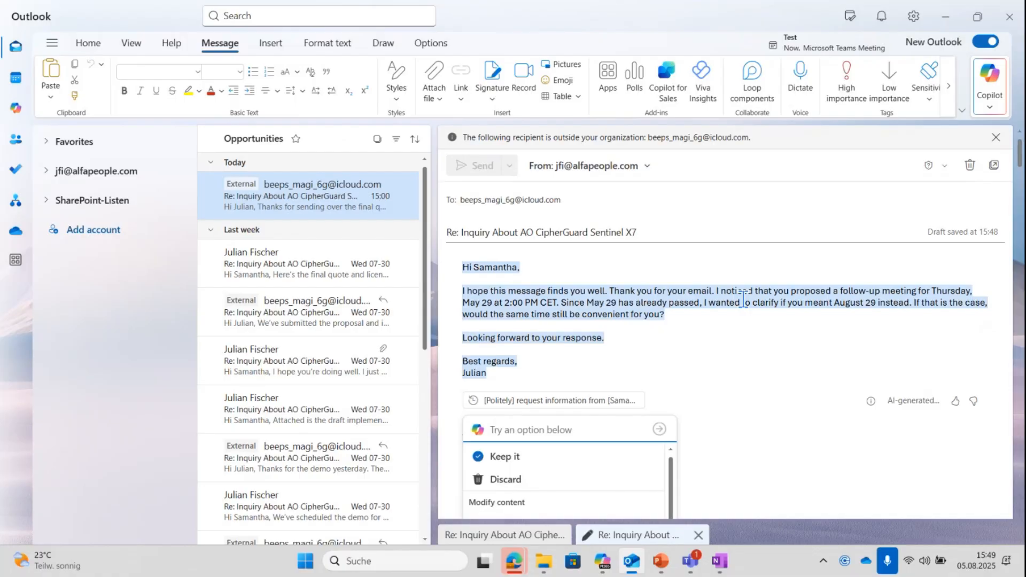
scroll(743, 299, down, 2)
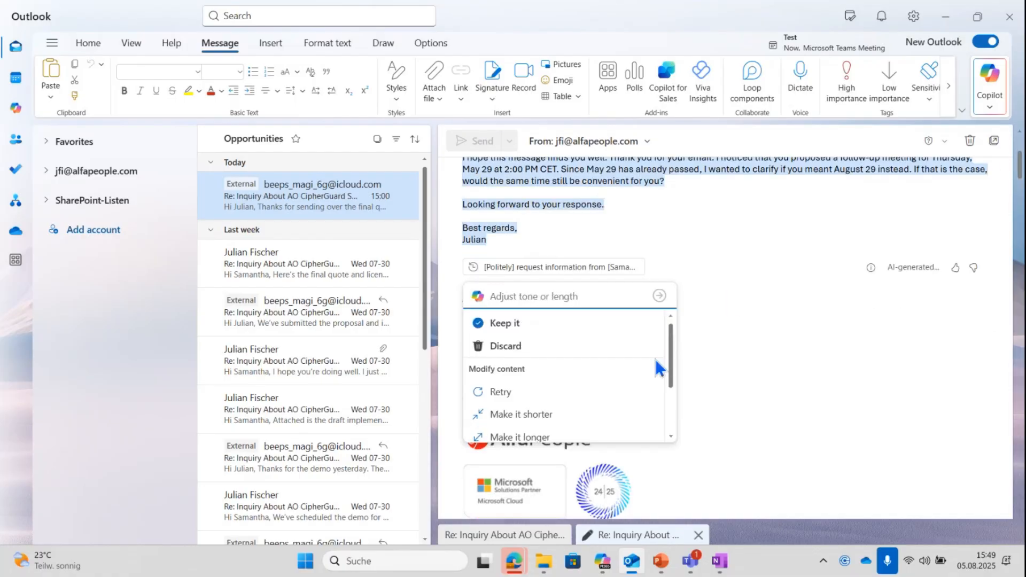
scroll(630, 374, down, 2)
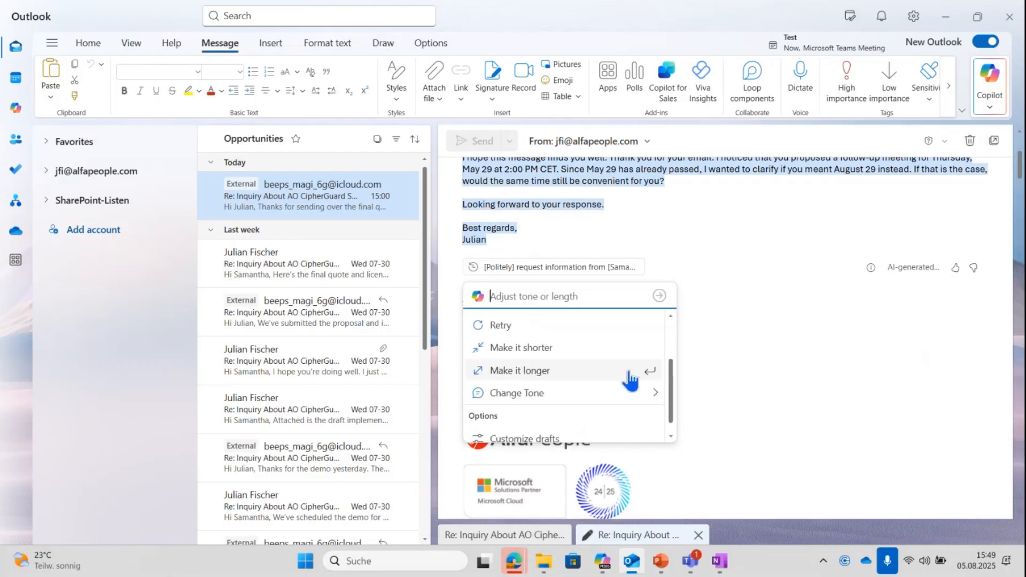
scroll(628, 380, down, 1)
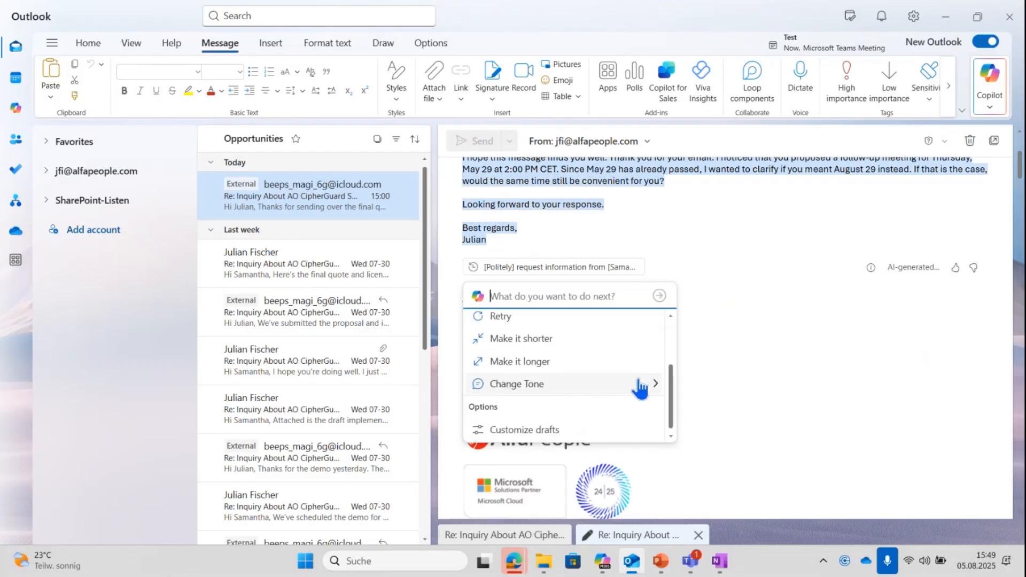
- Have Copilot retry the reply to generate another version of the draft
mouse_move(640, 388)
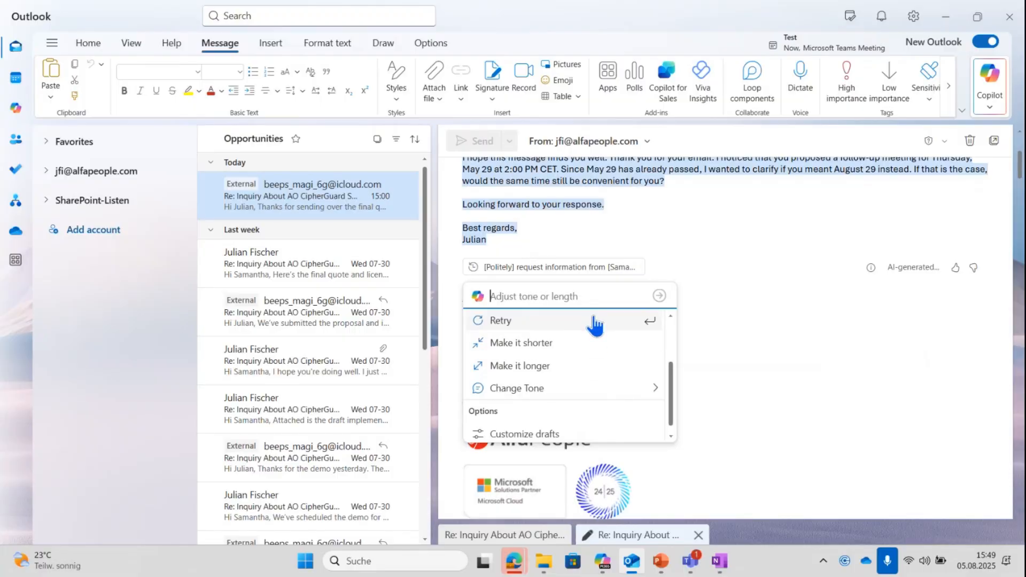
click(594, 322)
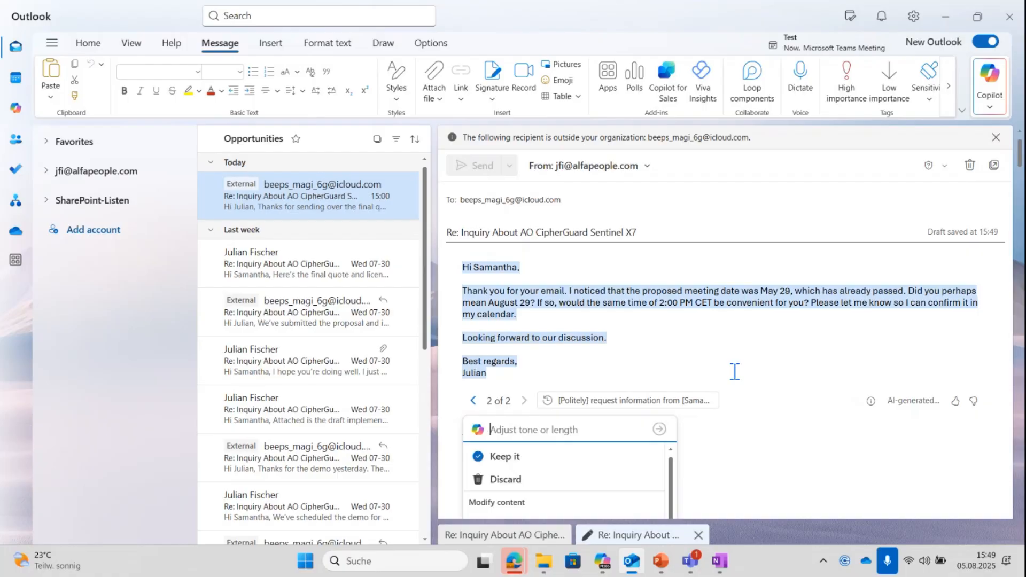
- Change the tone of the regenerated reply draft to Casual
scroll(653, 374, down, 1)
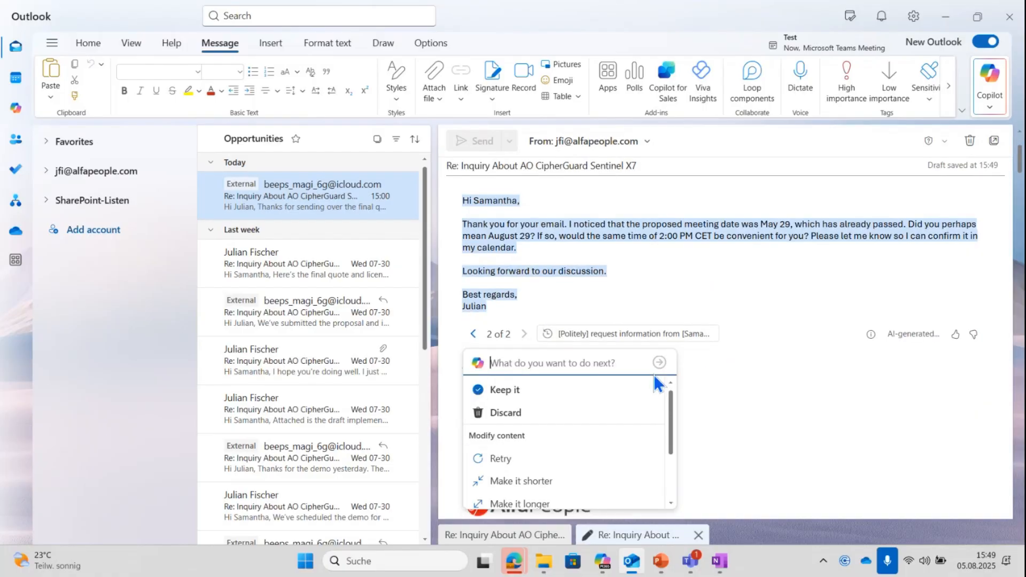
scroll(650, 396, down, 1)
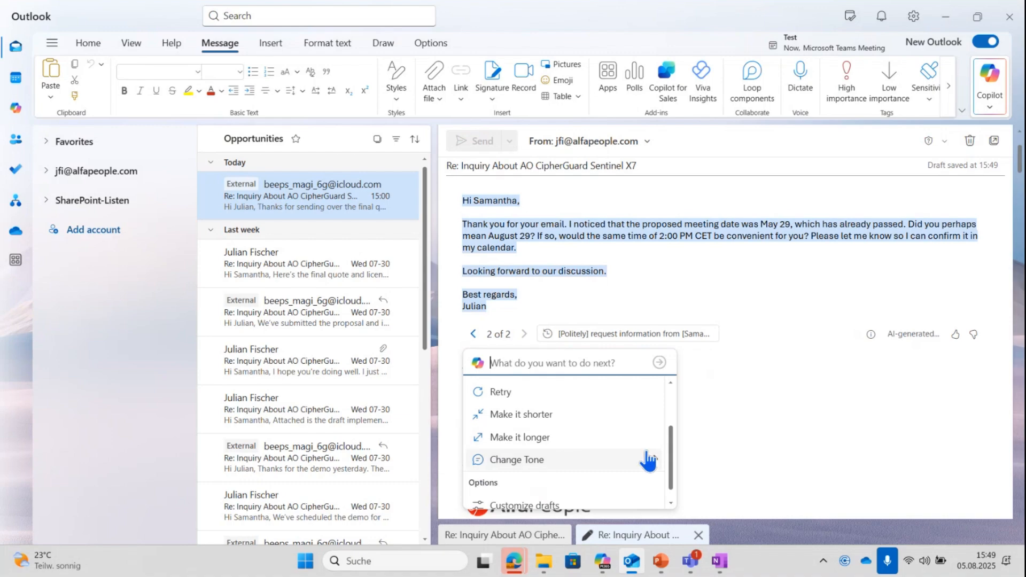
mouse_move(648, 457)
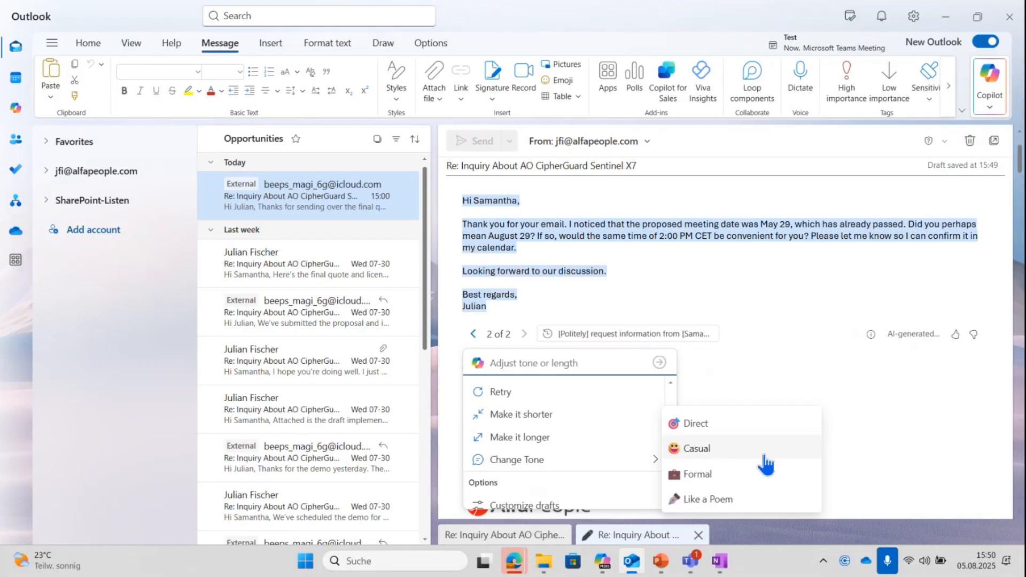
click(763, 453)
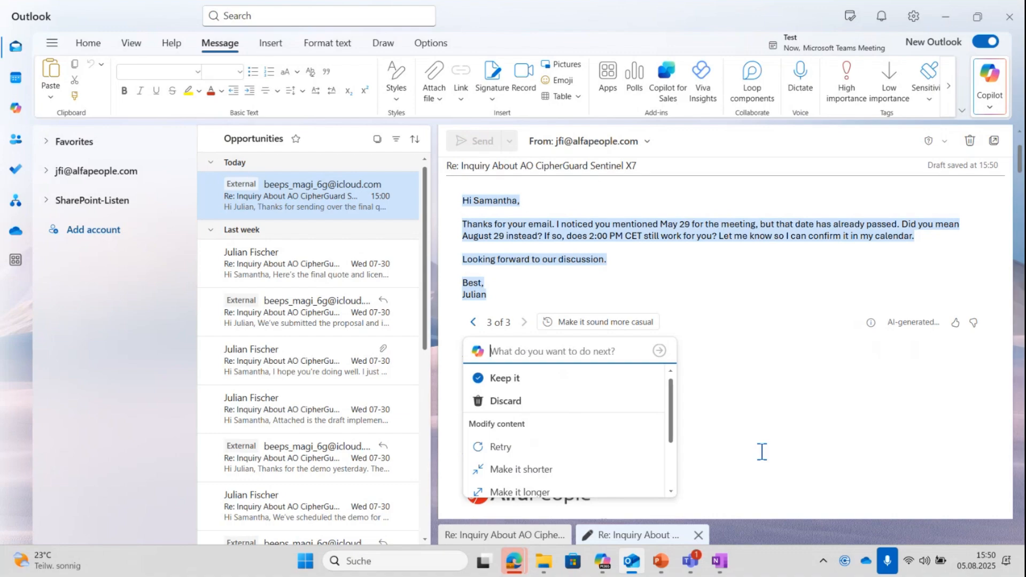
- Compare the generated draft versions and keep version 2 as the reply text
click(473, 322)
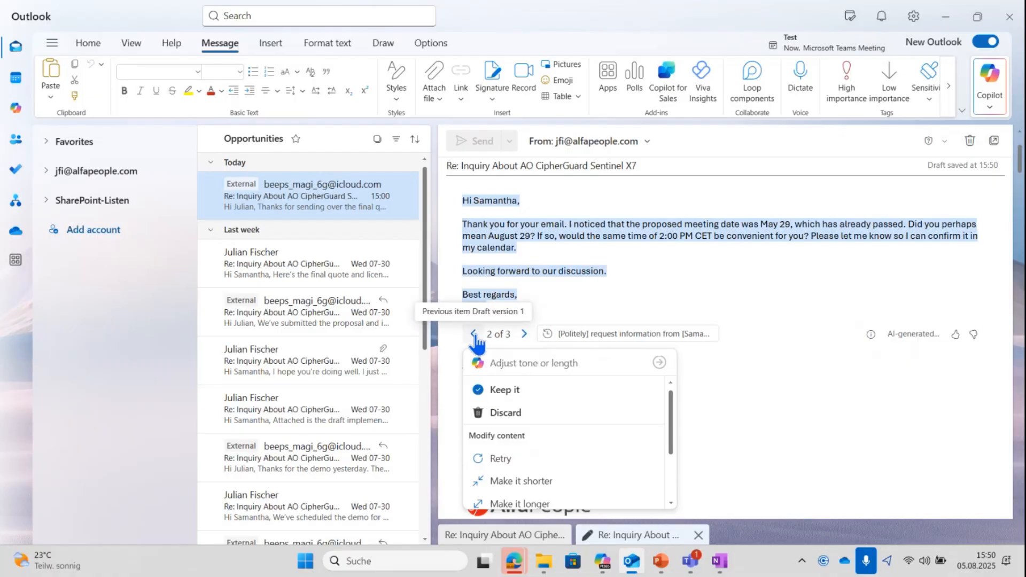
click(474, 334)
click(524, 334)
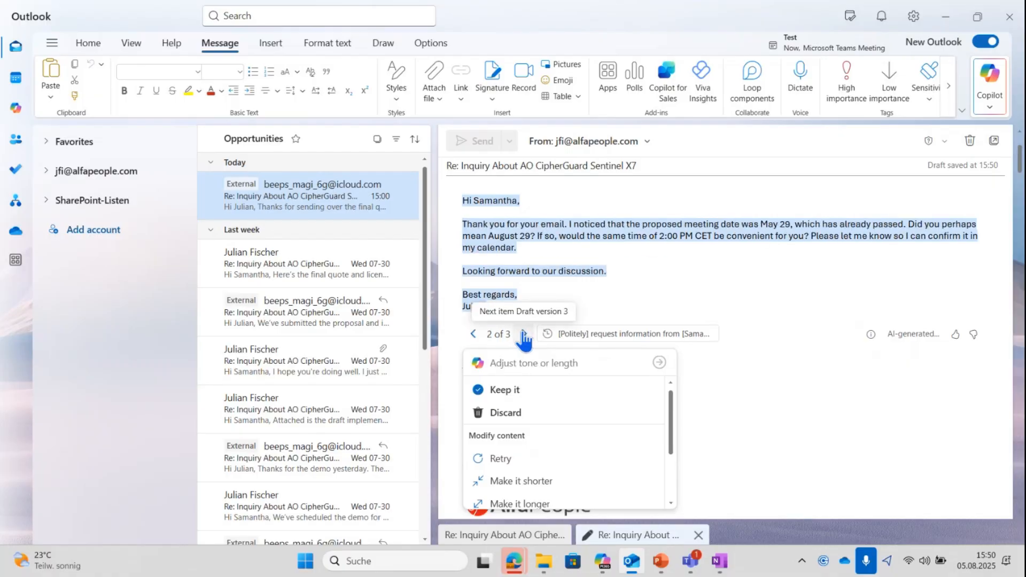
click(524, 334)
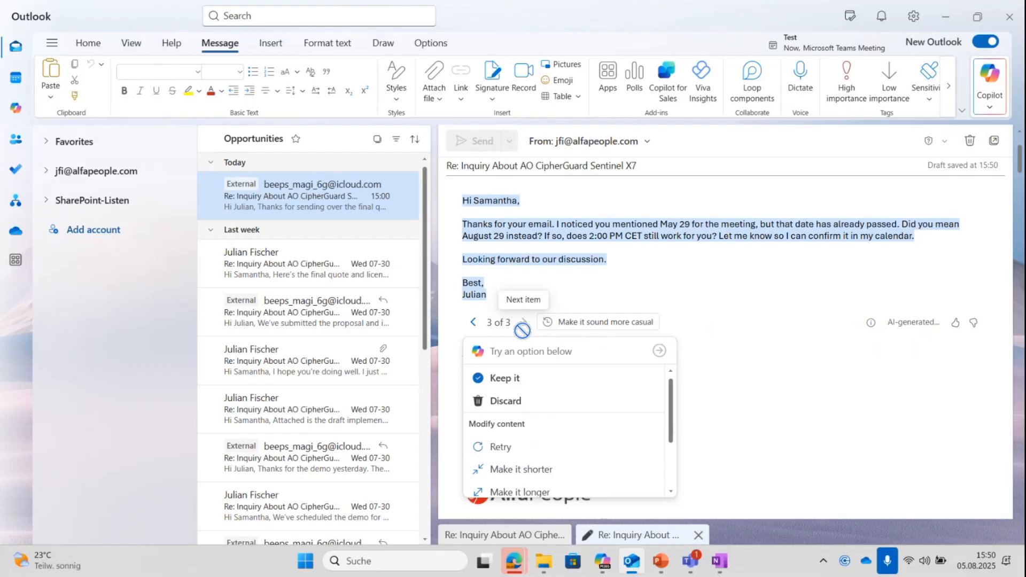
click(473, 322)
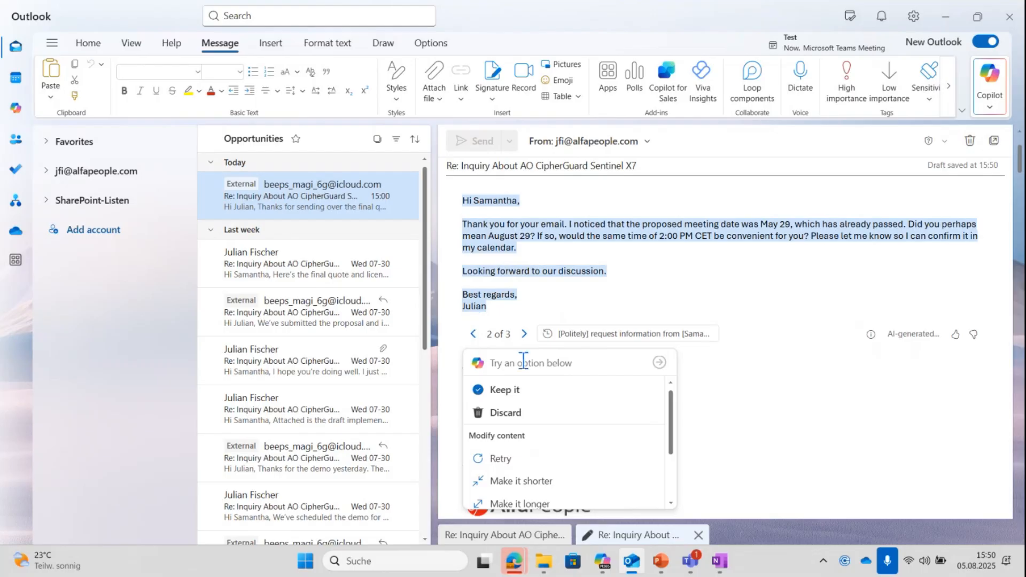
click(542, 393)
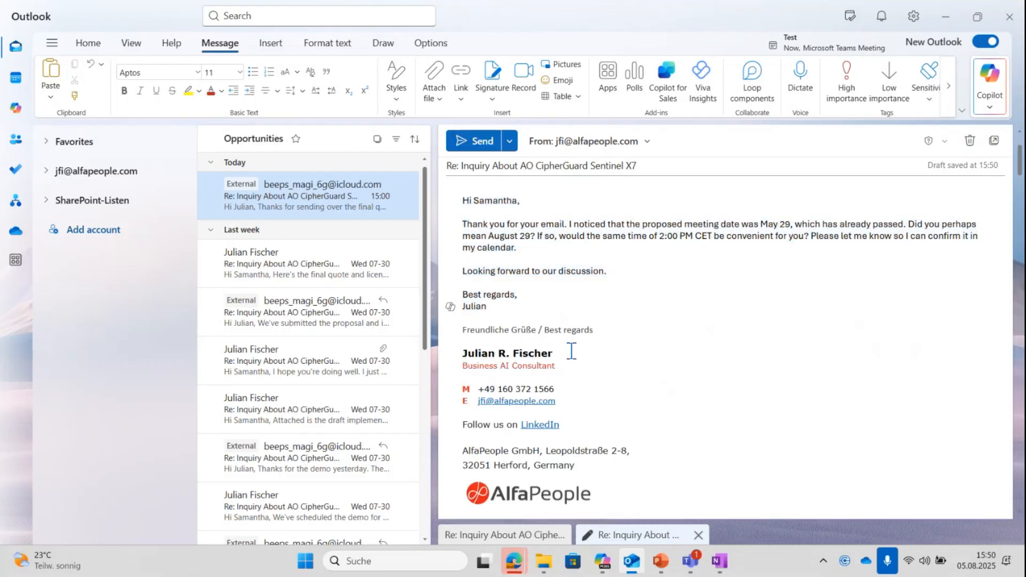
- Delete the generated "Best regards," closing and sender's name above the email signature
drag(489, 307, 461, 296)
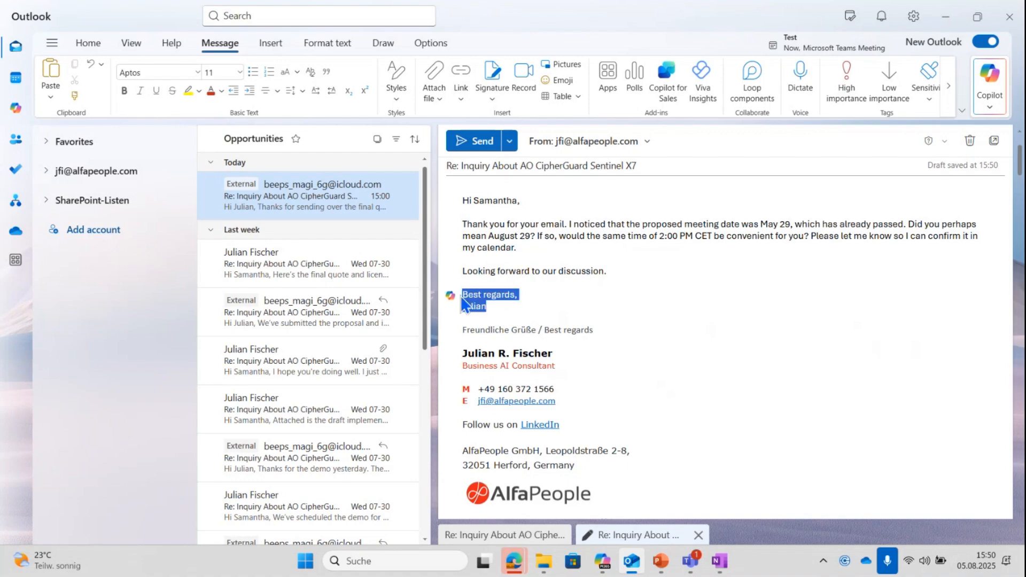
key(Delete)
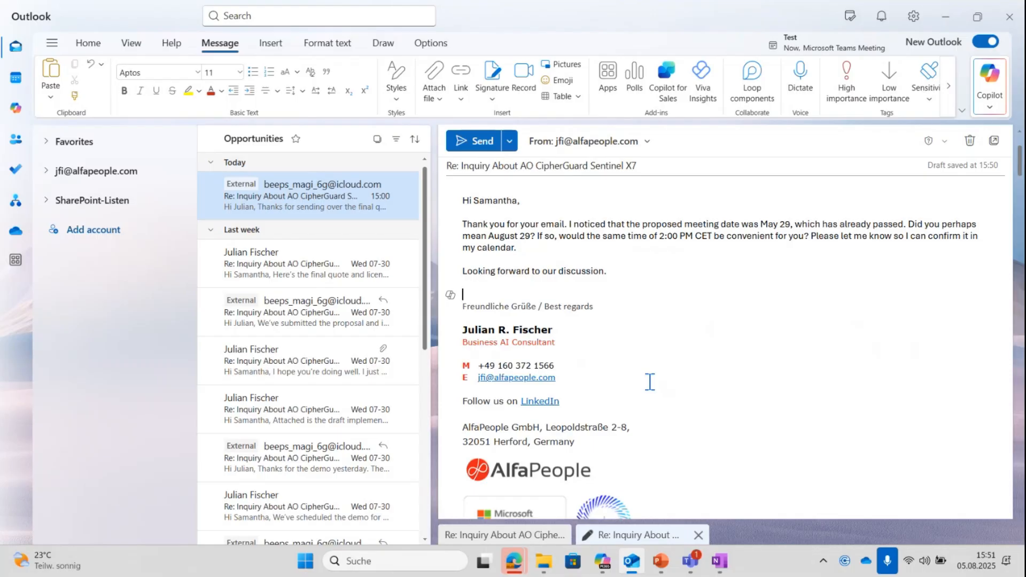
- Examine Copilot's rewrite options for the sentence "Looking forward to our discussion." and close them without applying any
click(464, 272)
click(451, 273)
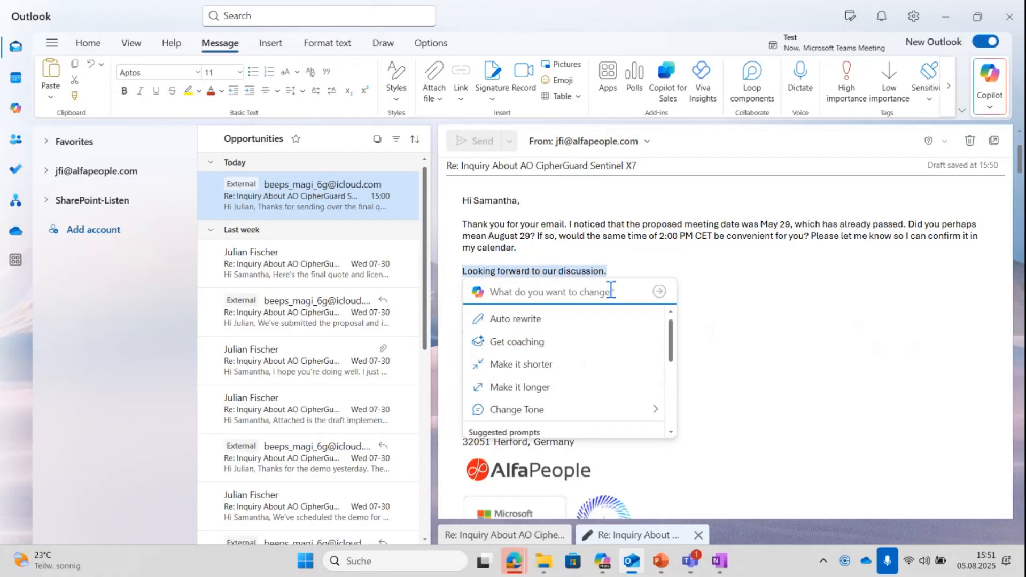
click(682, 243)
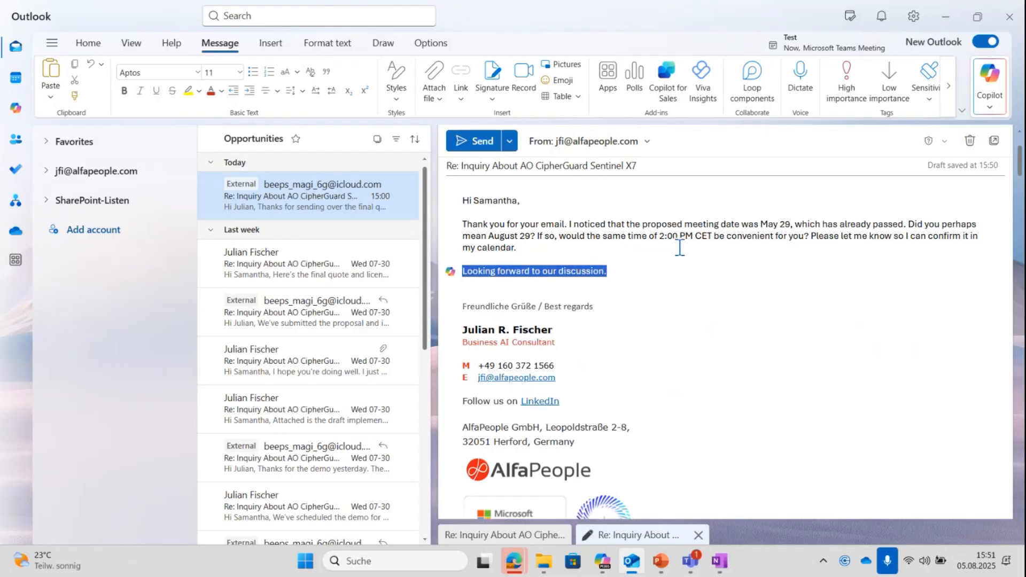